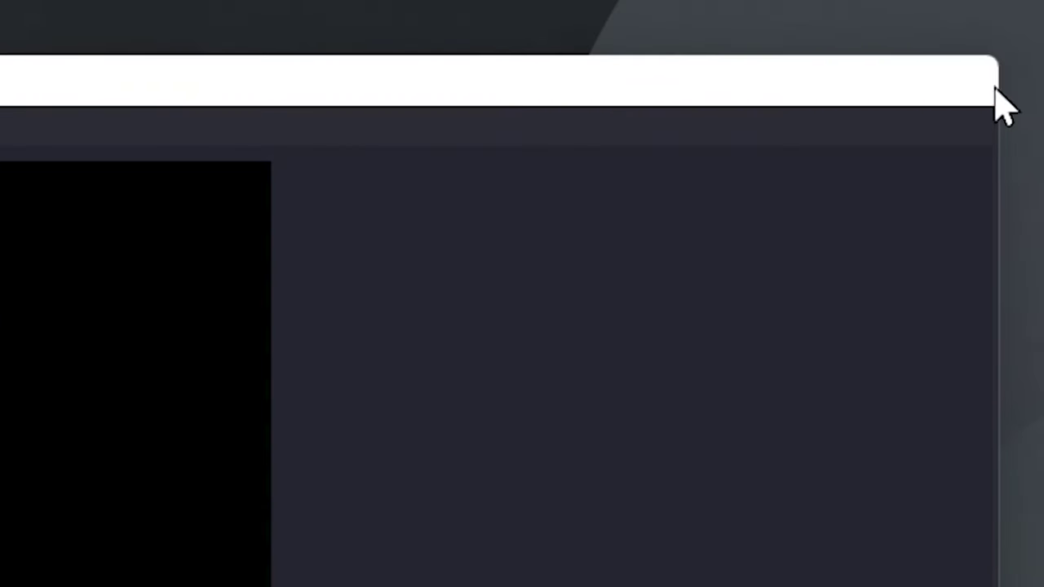
- Close OBS Studio and search Windows for 'graphics settings'
left_click(995, 87)
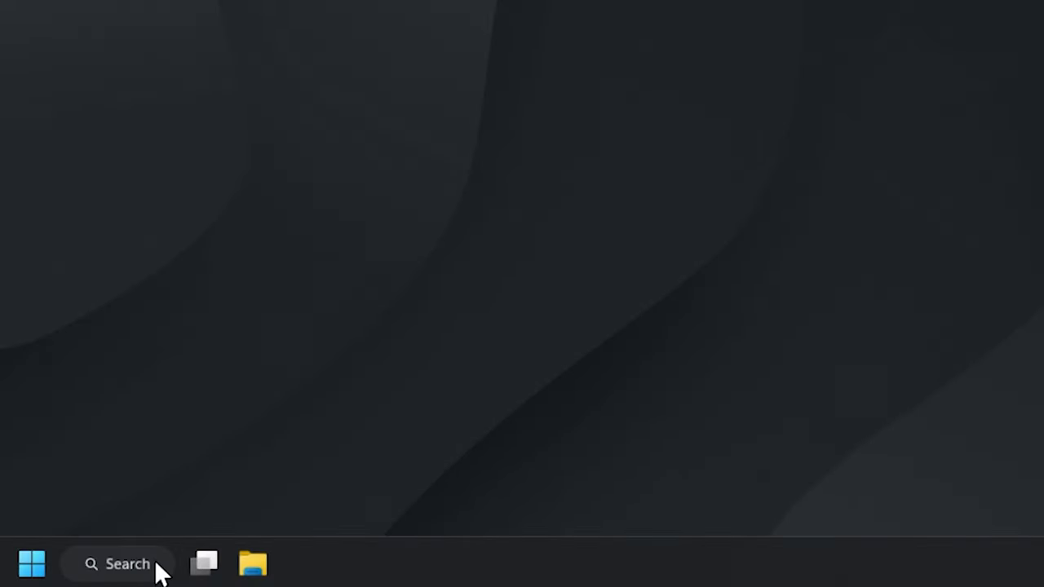
left_click(157, 564)
type("g")
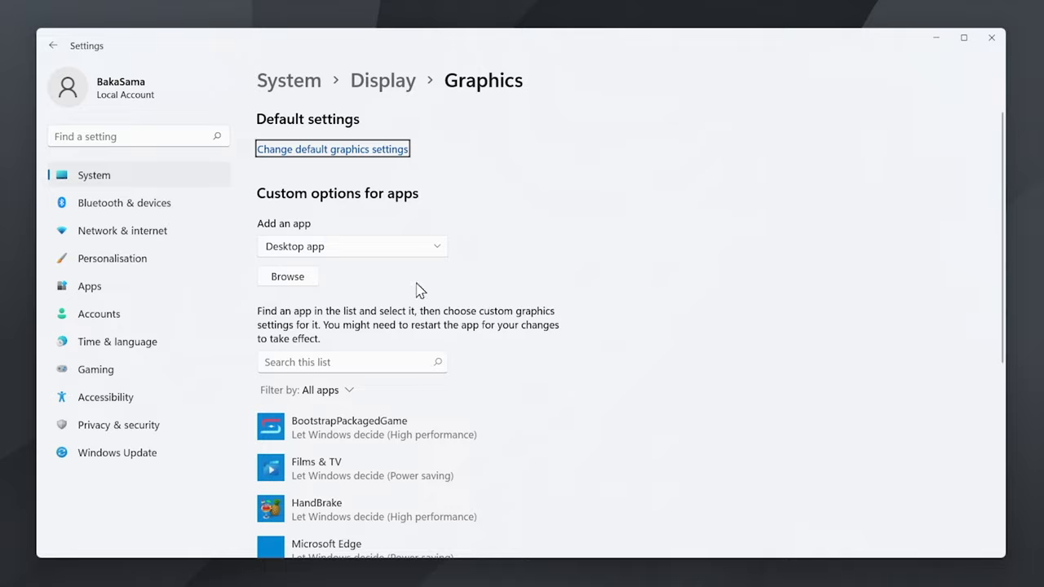
- Add C:\Program Files\obs-studio\bin\64bit\obs64.exe to the Graphics app list and choose High performance
left_click(308, 281)
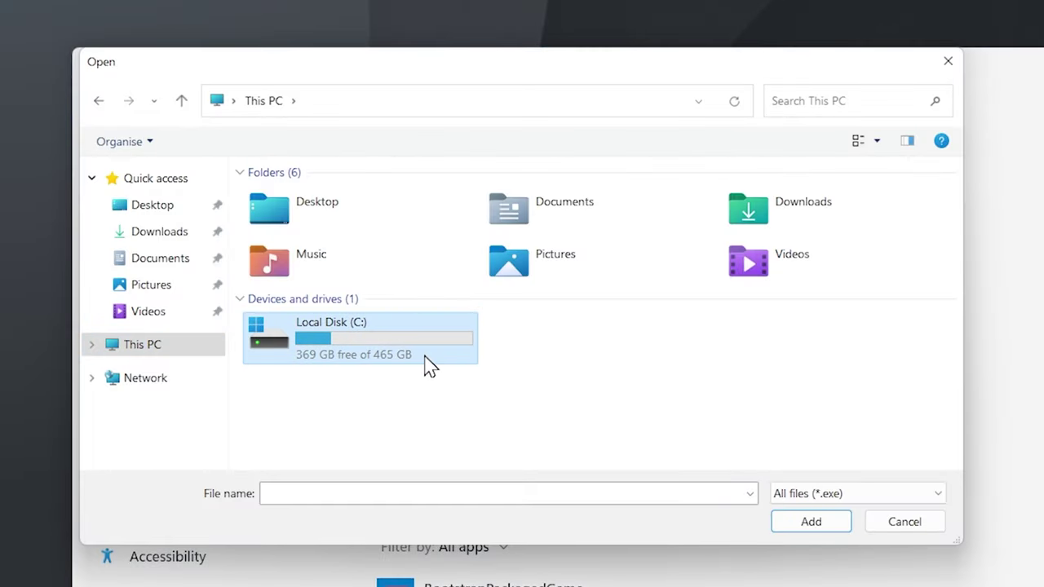
double_click(429, 366)
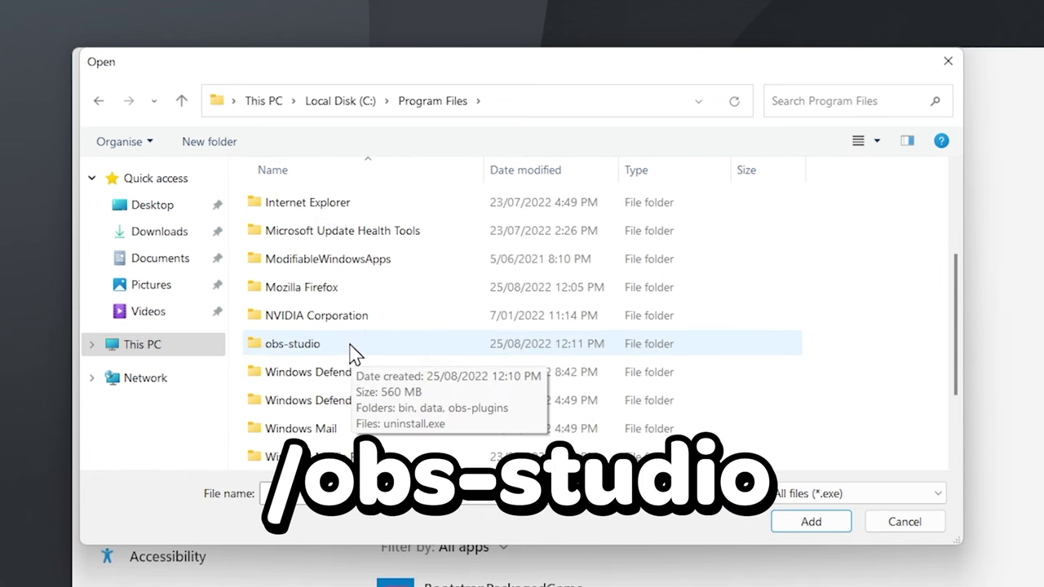
double_click(350, 346)
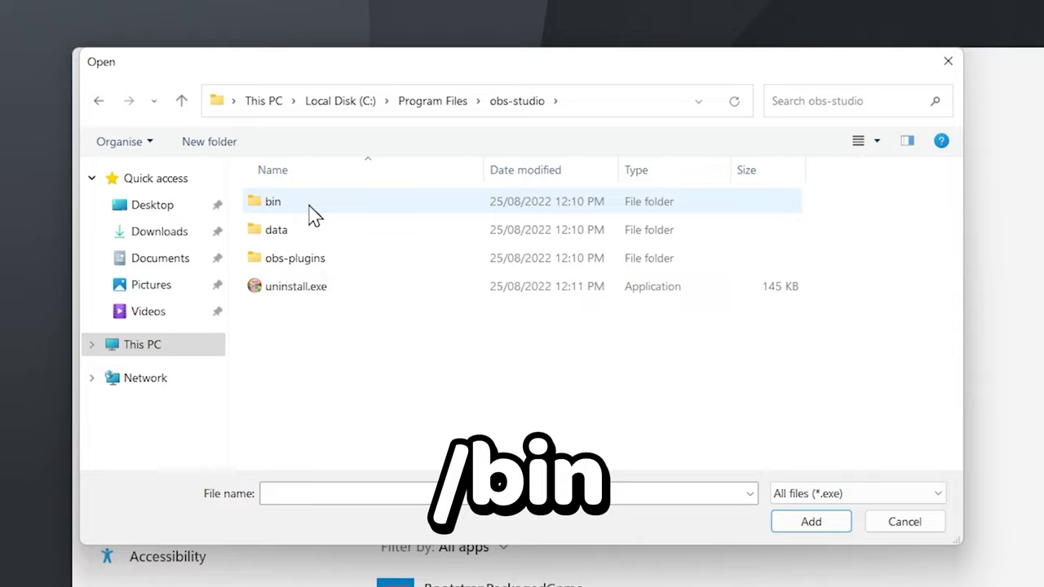
double_click(312, 214)
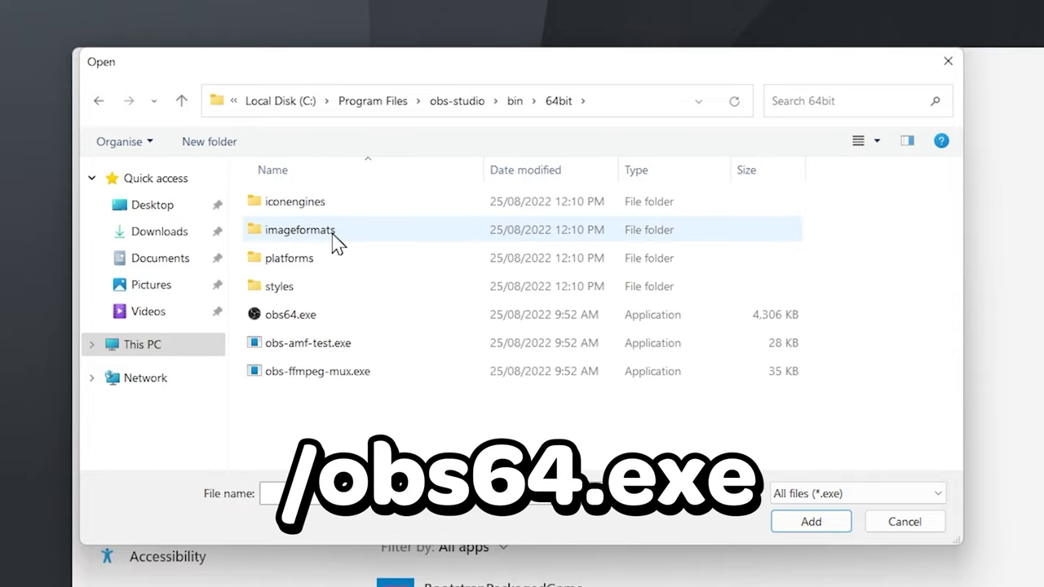
double_click(339, 323)
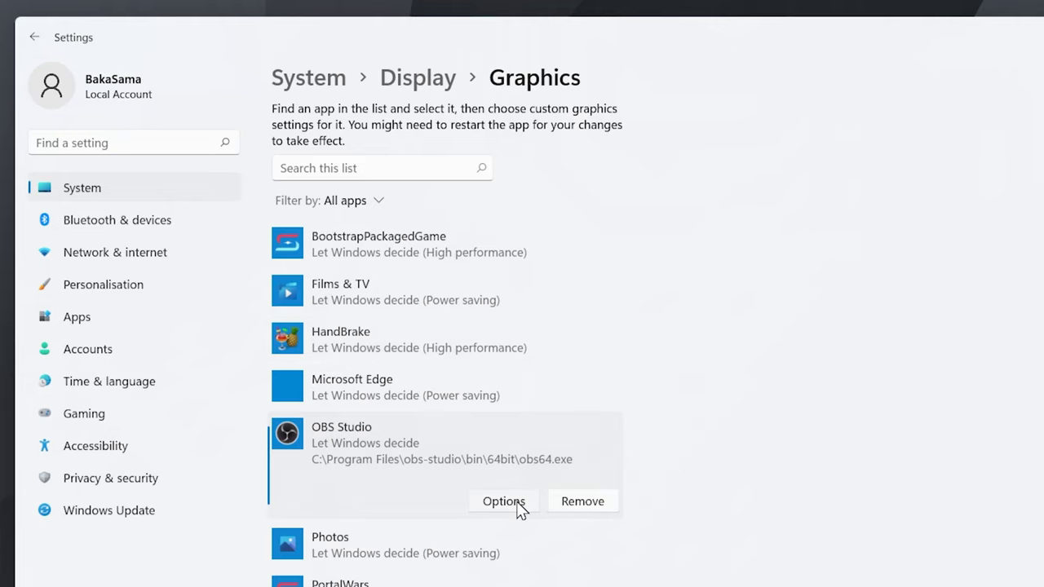
left_click(520, 502)
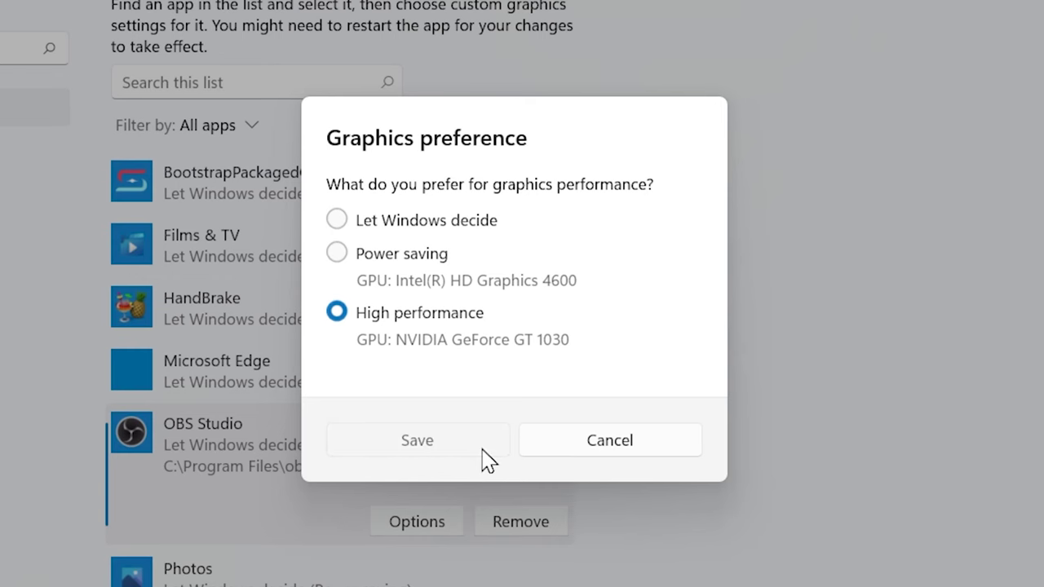
- Save High performance as OBS Studio's graphics preference
left_click(482, 450)
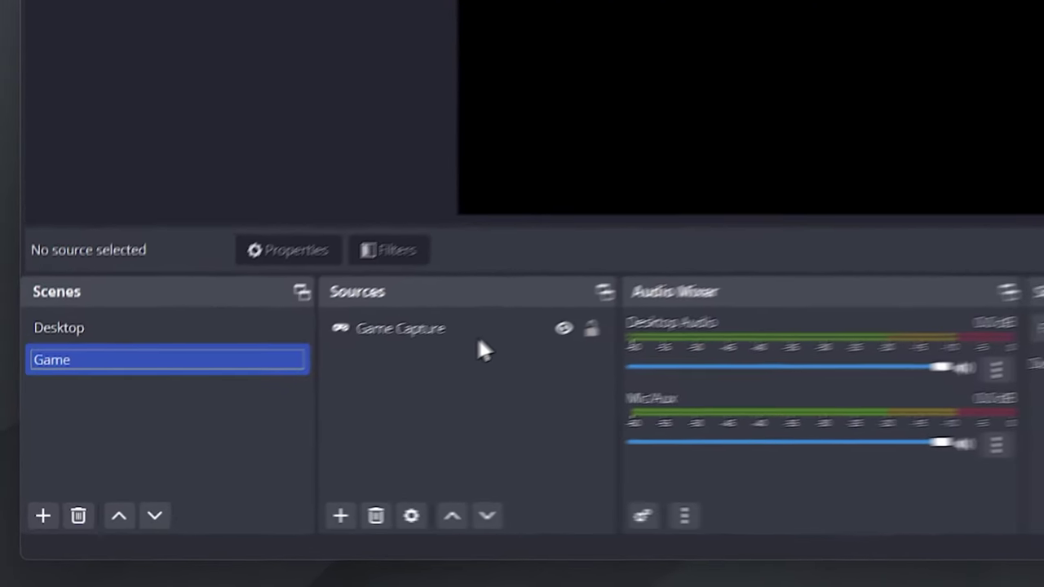
- Keep PortalWars as the Game Capture window, launch the game, and stretch the capture to fill the canvas
left_click(487, 332)
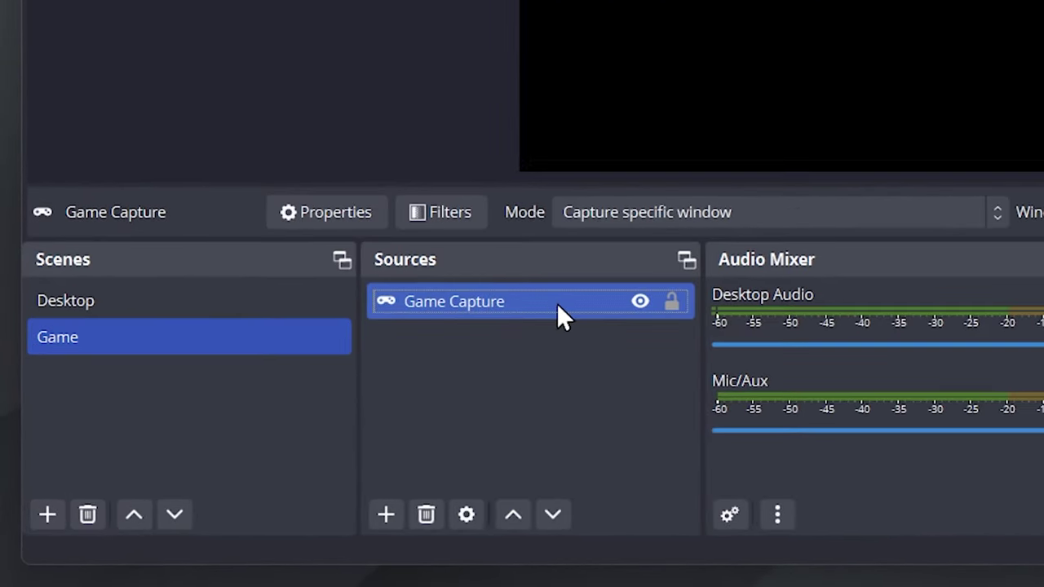
left_click(468, 512)
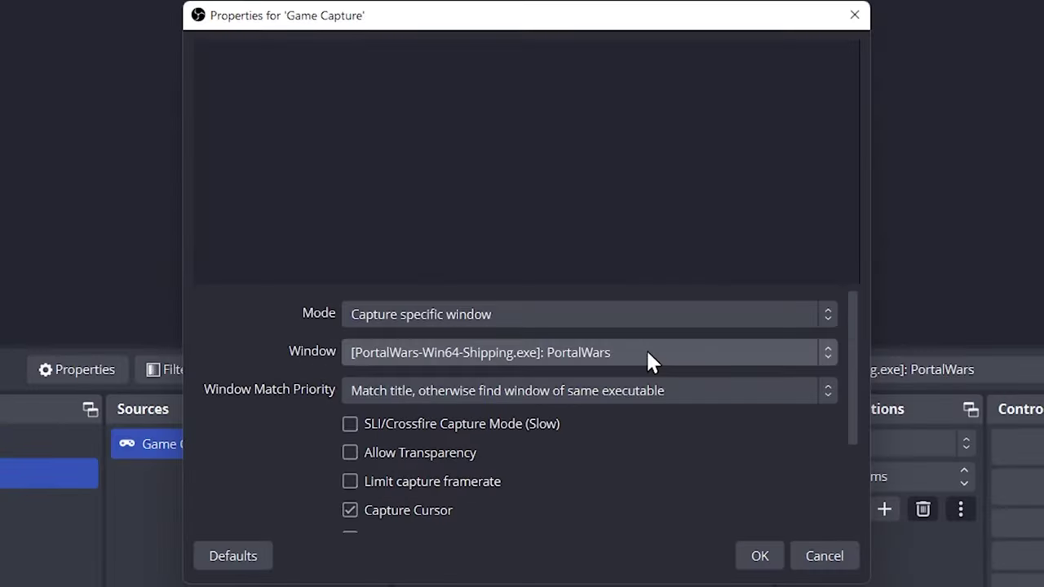
left_click(610, 435)
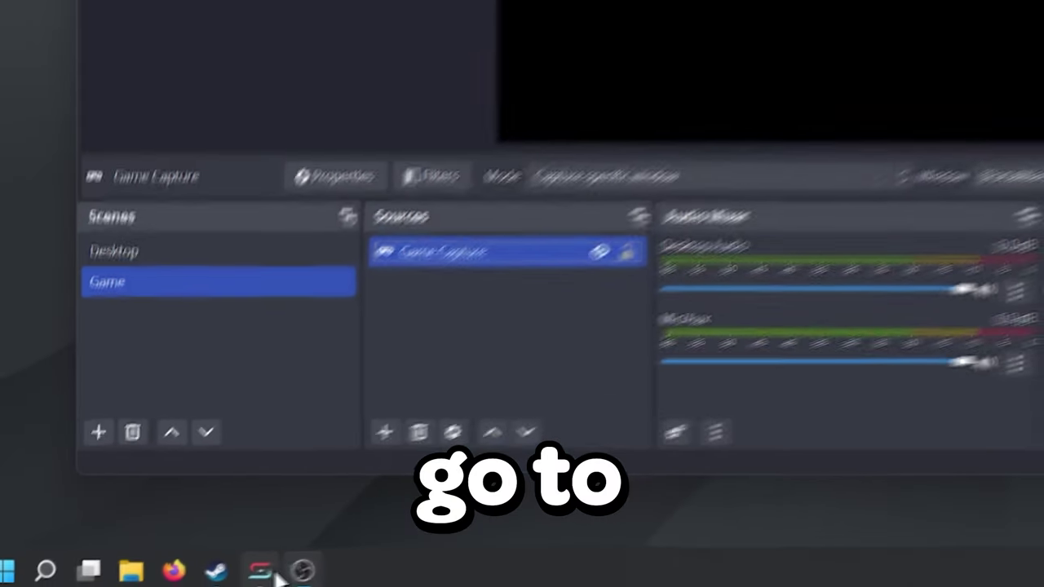
left_click(269, 572)
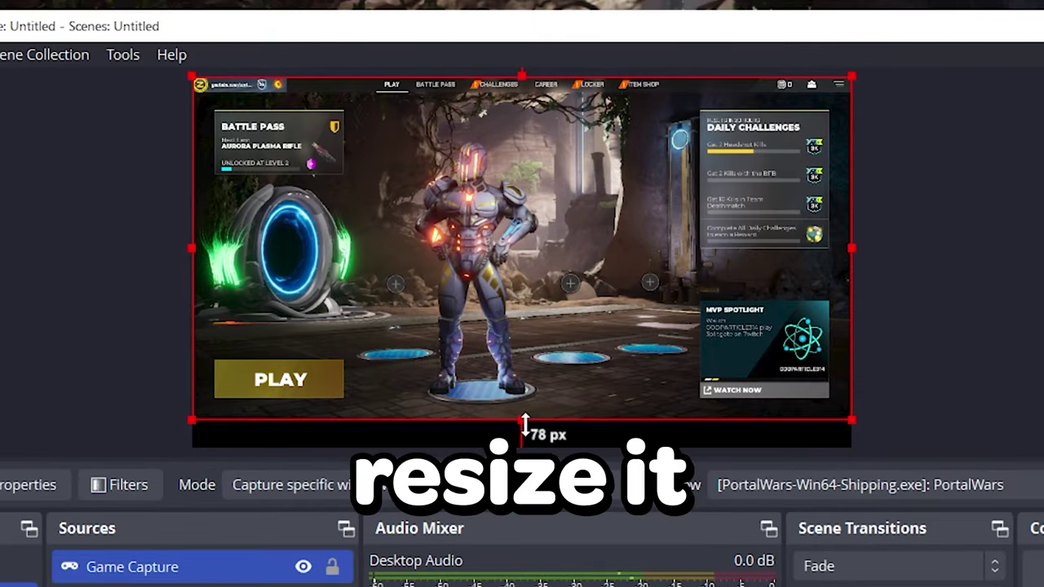
left_click_drag(520, 301, 526, 312)
mouse_move(530, 438)
left_mouse_down()
mouse_move(522, 408)
mouse_move(530, 442)
left_mouse_up()
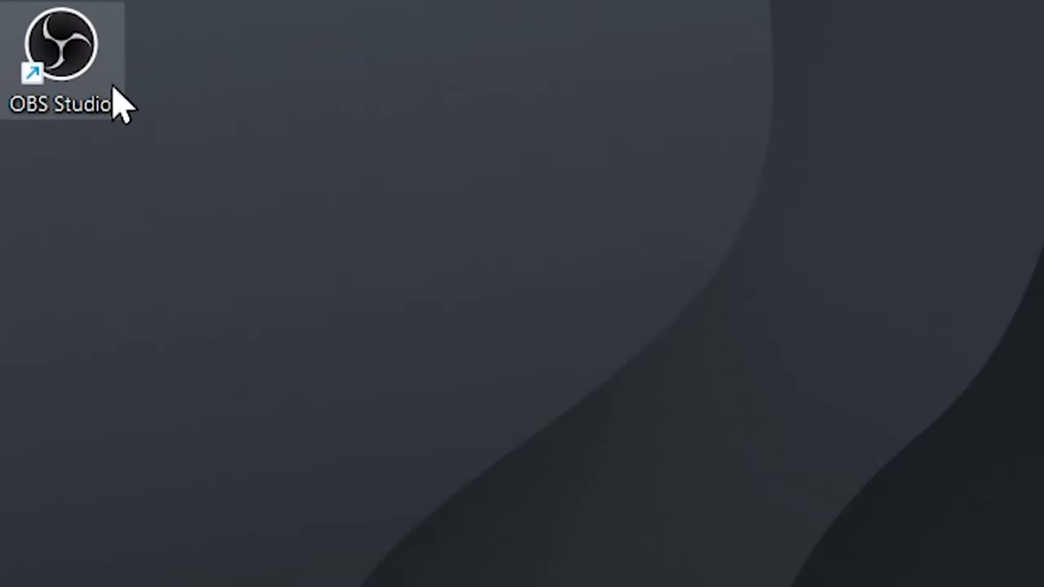
- Run OBS Studio as administrator from its desktop shortcut
right_click(49, 38)
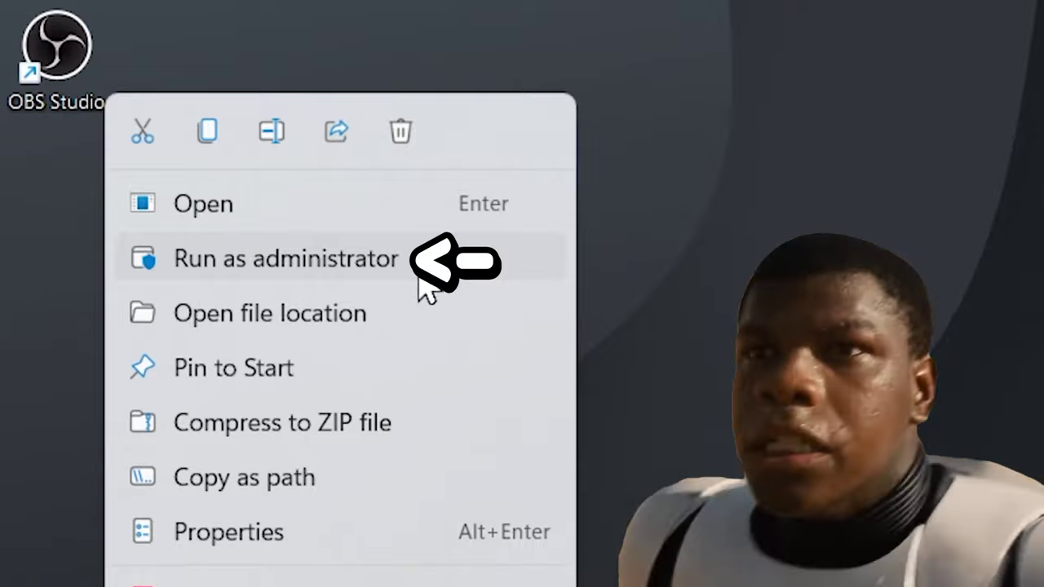
left_click(418, 271)
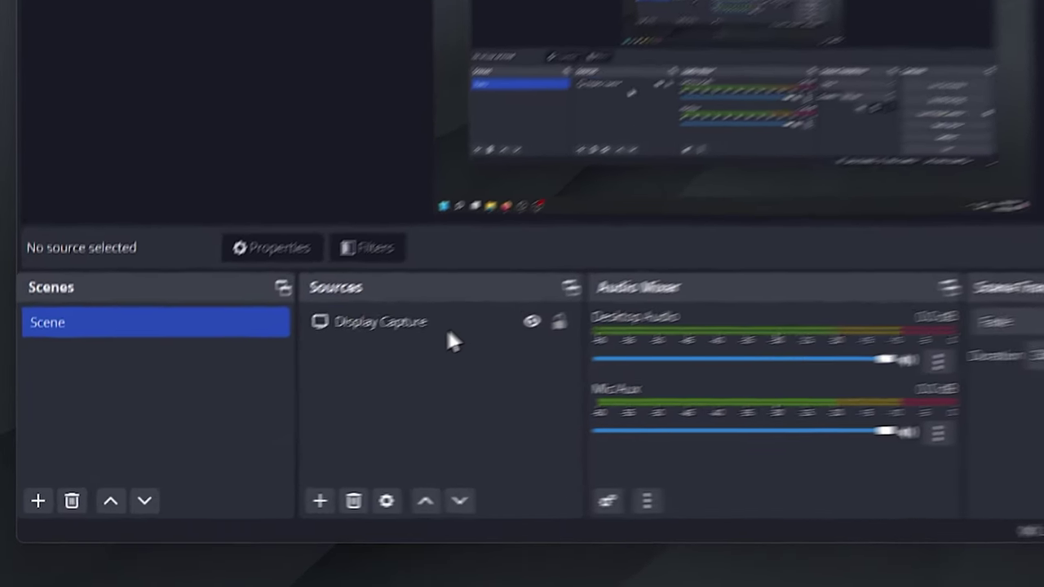
- Switch the Display Capture source's capture method to Windows 10 (1903 and up)
left_click(441, 326)
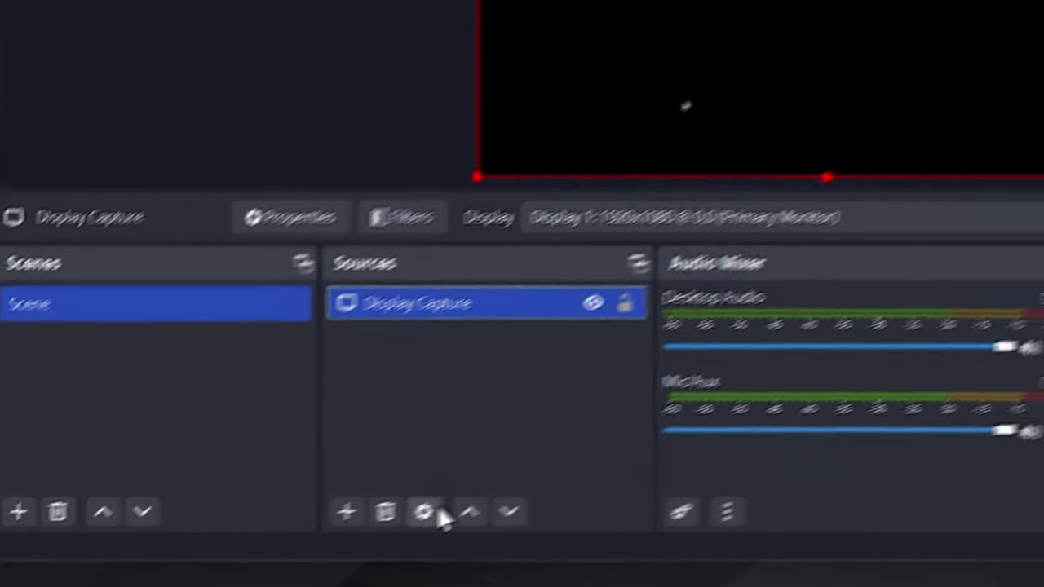
left_click(470, 495)
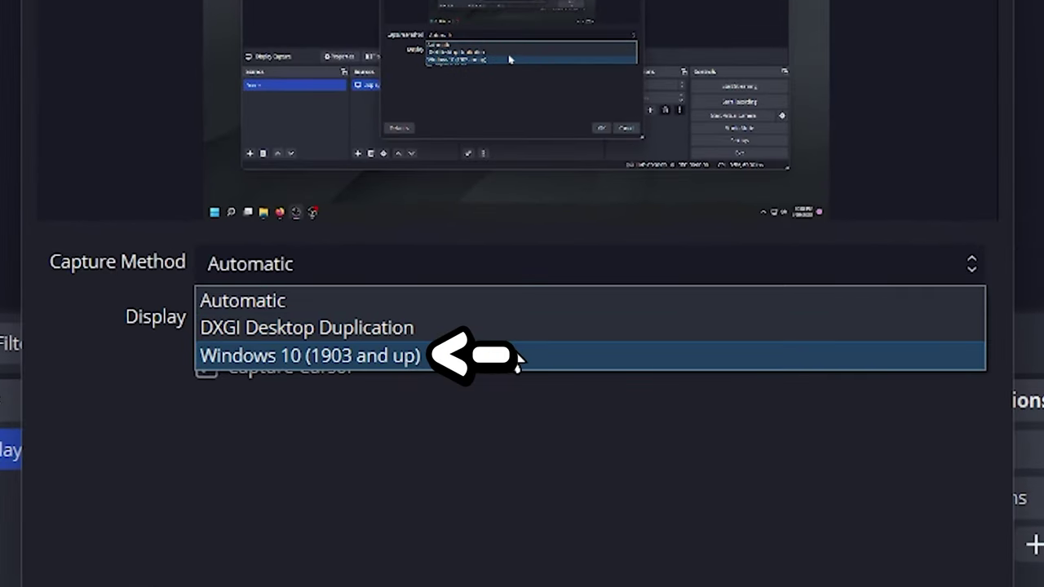
left_click(515, 371)
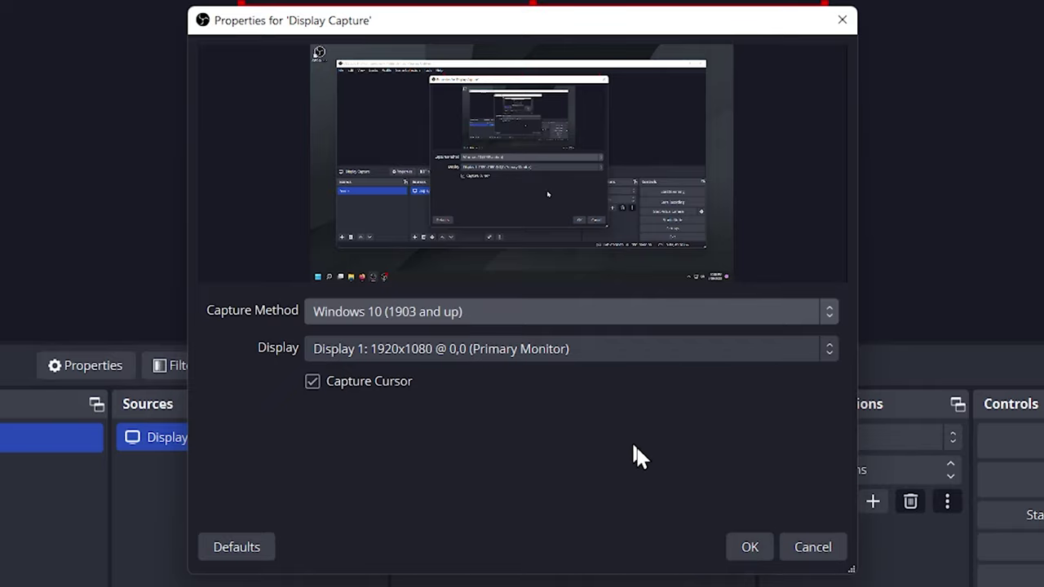
left_click(751, 546)
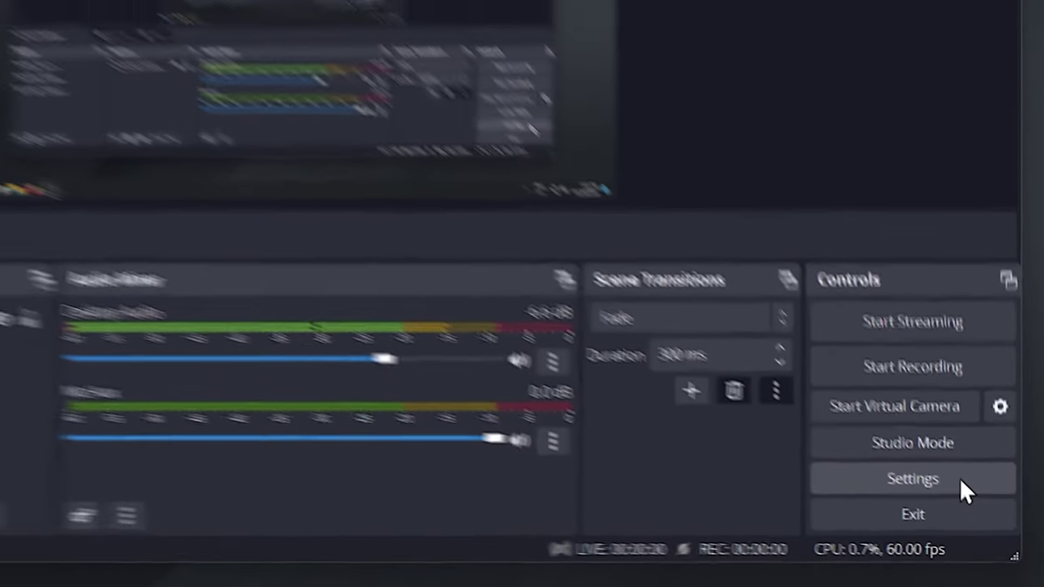
- Open OBS Settings on the Advanced page
left_click(956, 471)
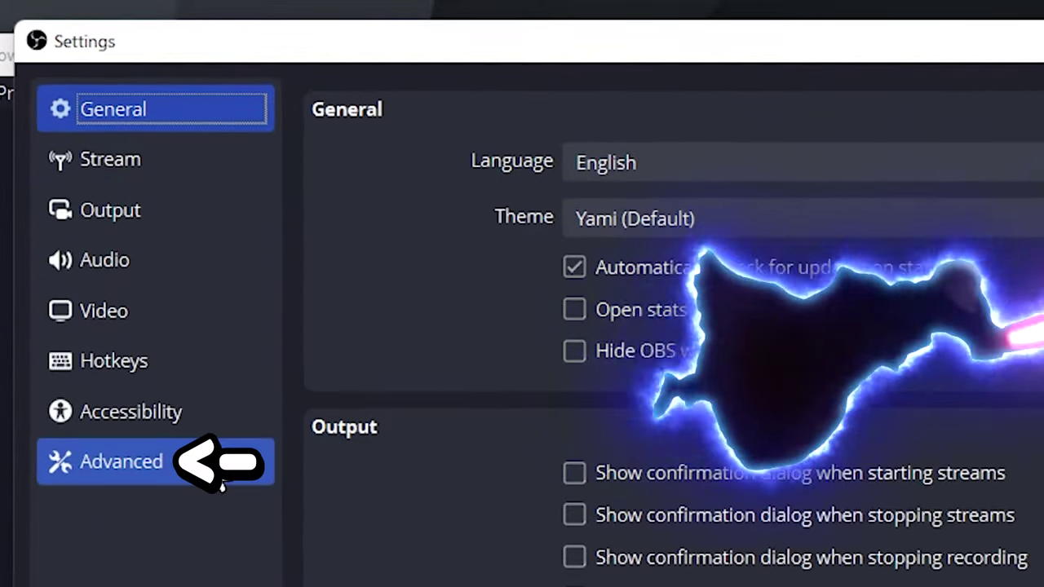
left_click(227, 426)
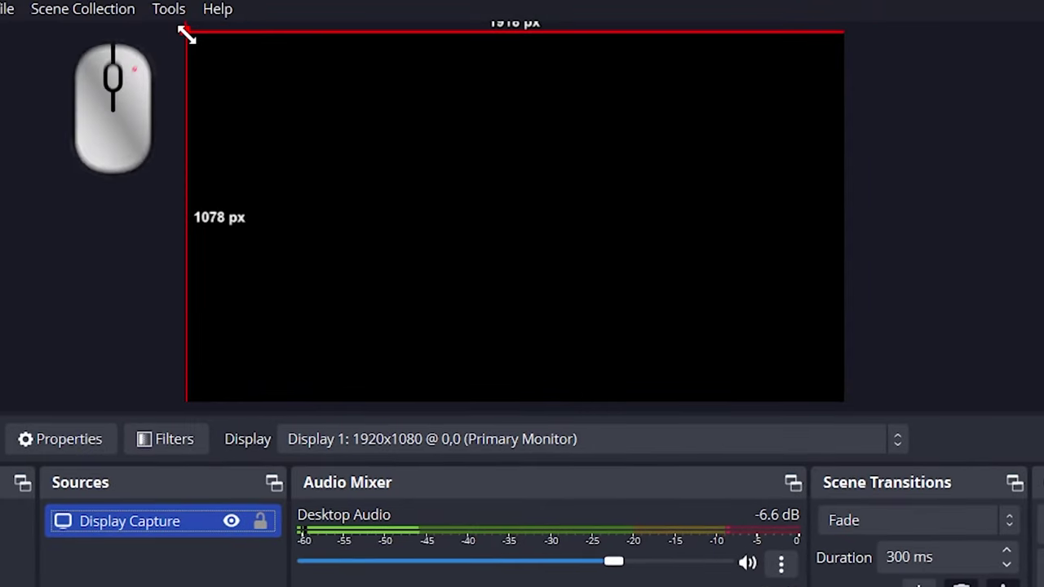
- Apply Transform > Fit to screen to the Display Capture source
right_click(186, 33)
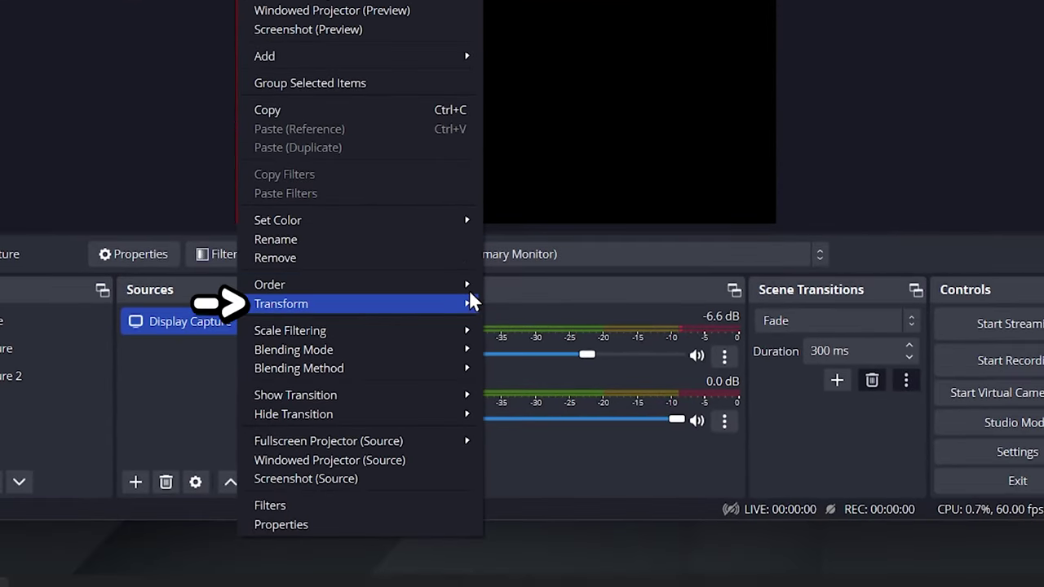
mouse_move(471, 322)
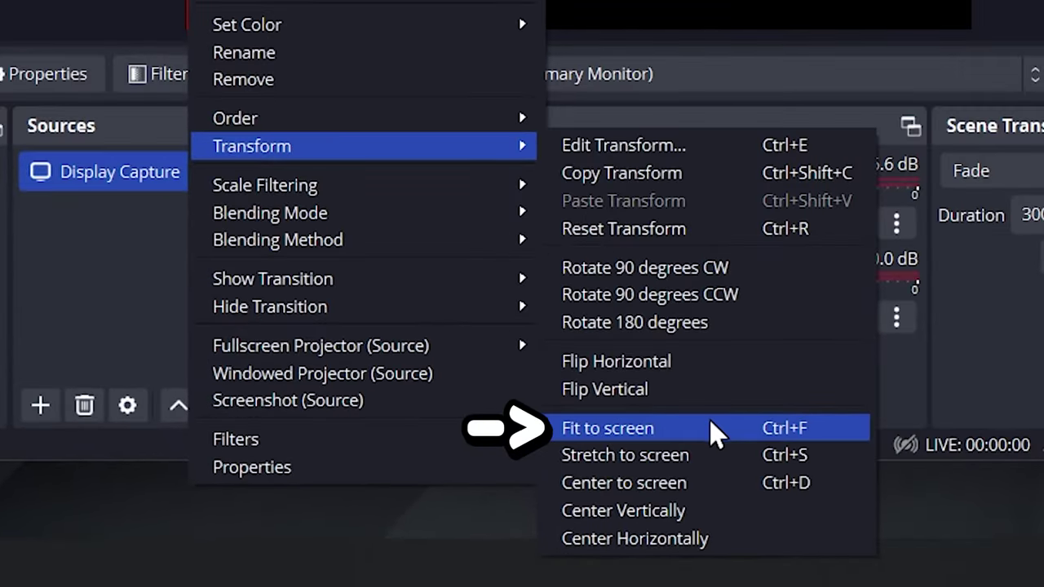
left_click(718, 432)
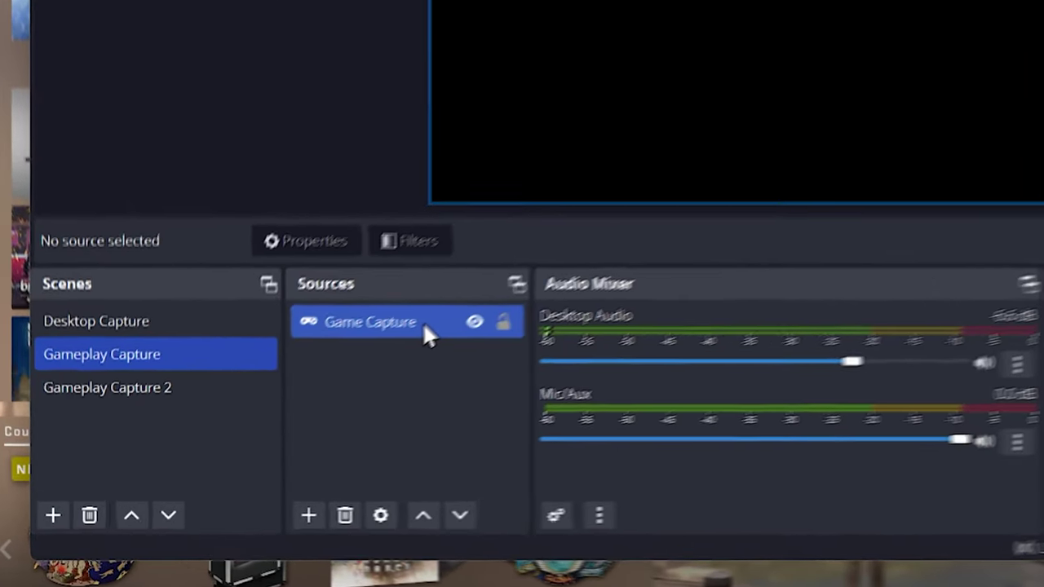
- Set Game Capture to capture the specific csgo.exe Counter-Strike: Global Offensive window
left_click(424, 333)
left_click(408, 505)
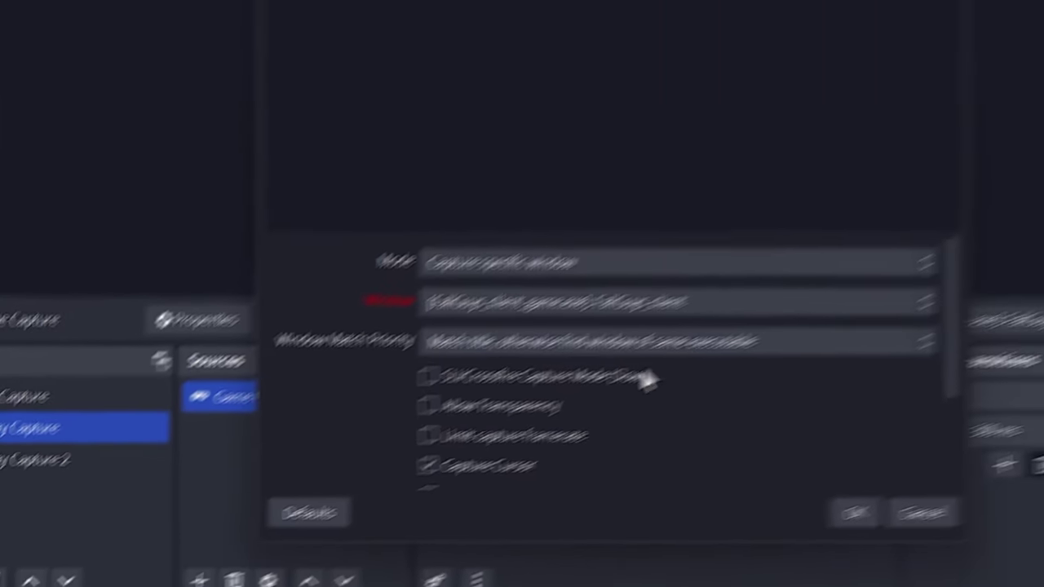
left_click(885, 180)
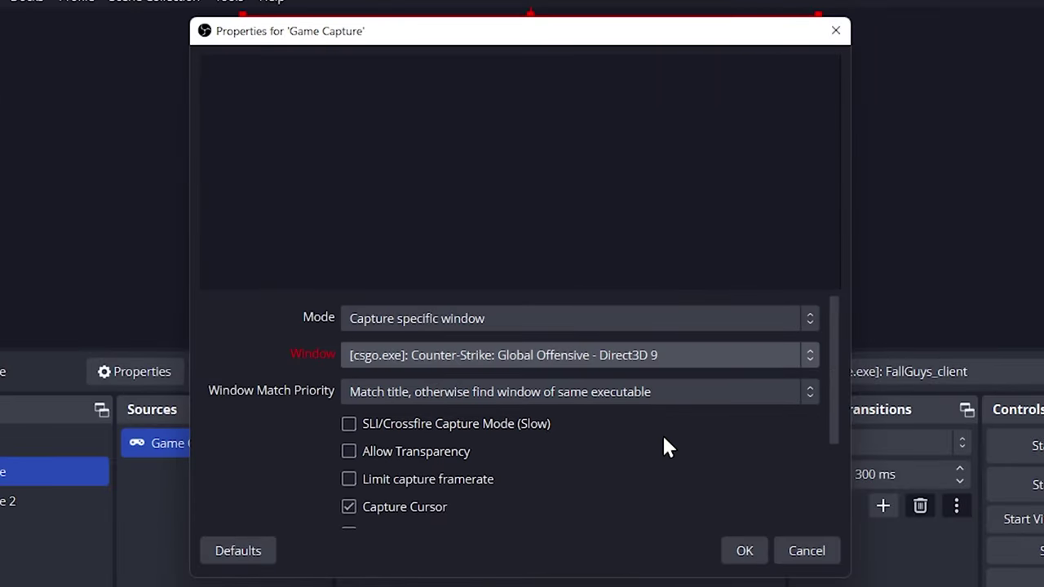
left_click(745, 550)
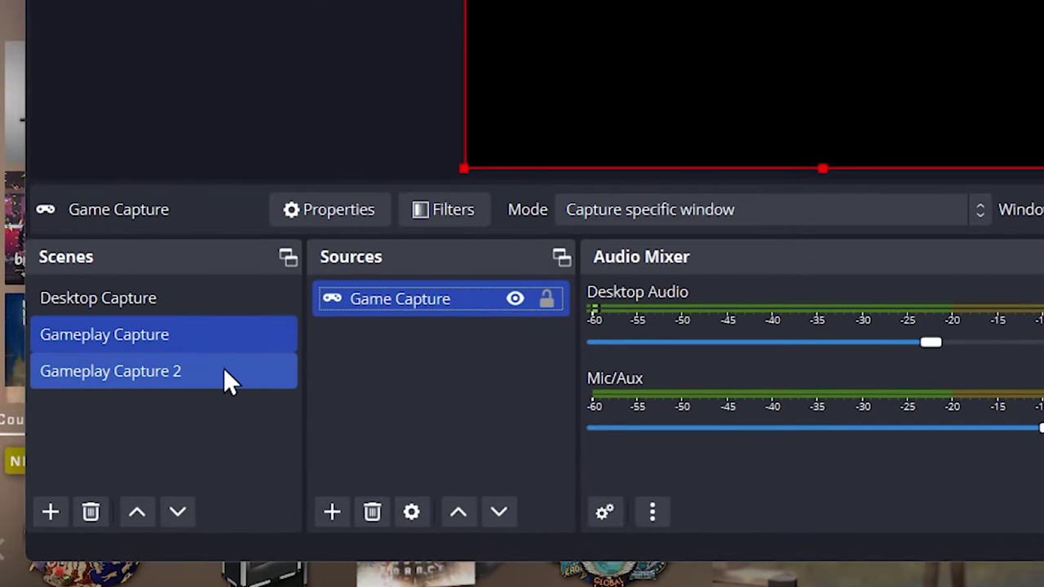
- Add a Window Capture source to Gameplay Capture 2 that captures the csgo.exe window
left_click(226, 372)
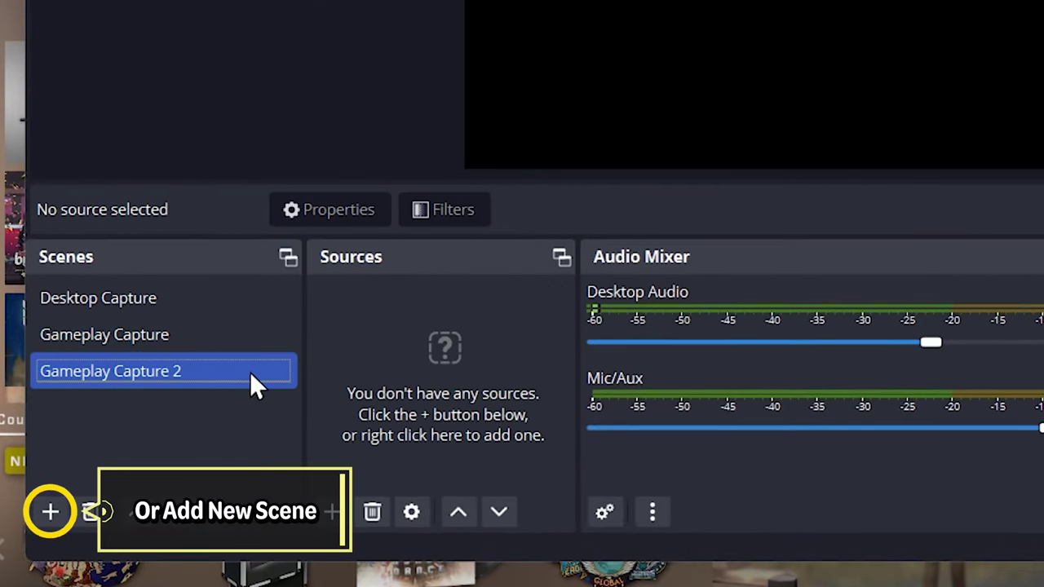
left_click(335, 512)
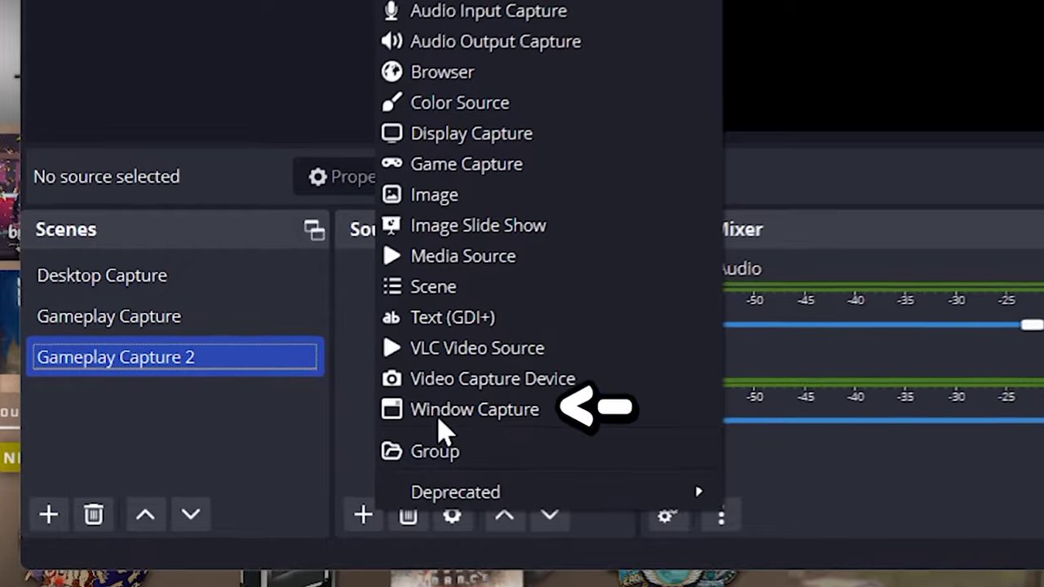
left_click(576, 414)
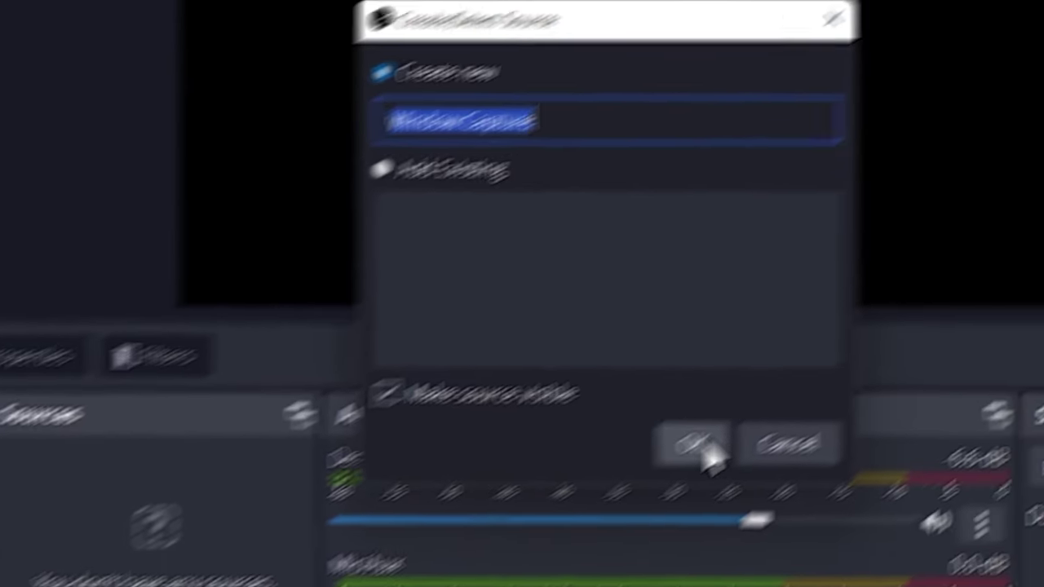
left_click(695, 445)
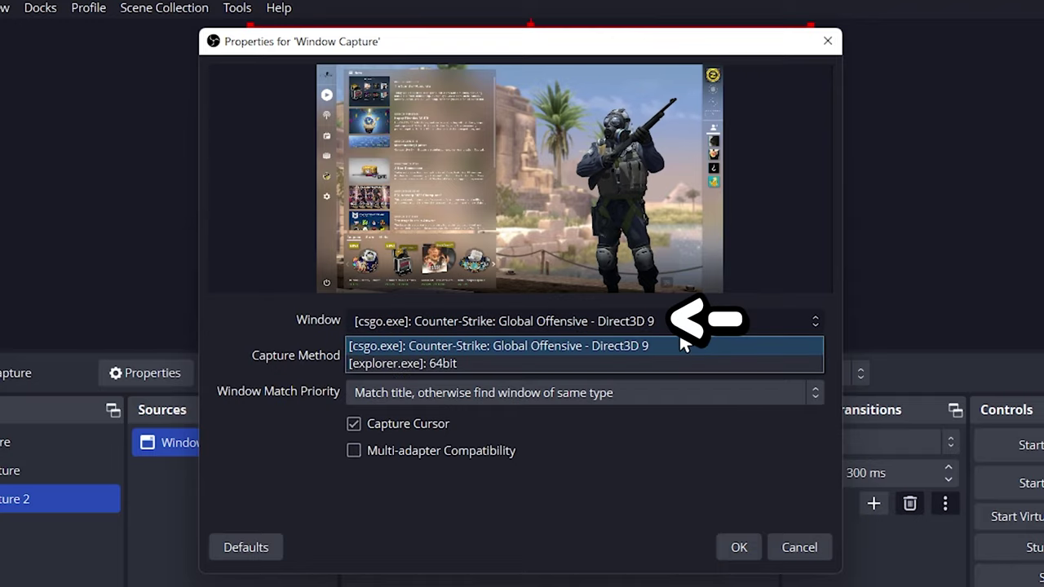
left_click(682, 345)
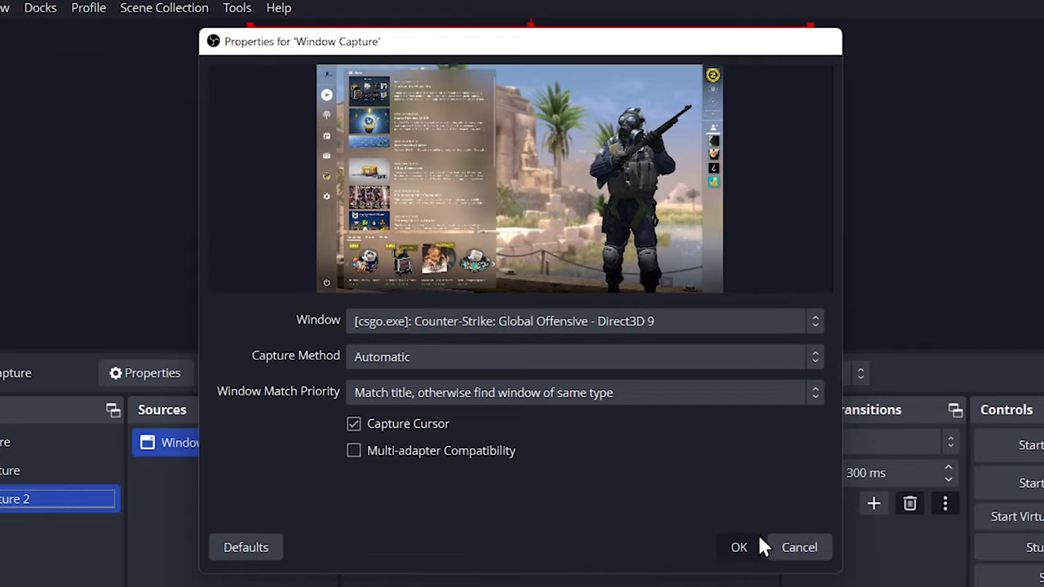
- Confirm the Window Capture properties with OK to return to the OBS main window
left_click(758, 538)
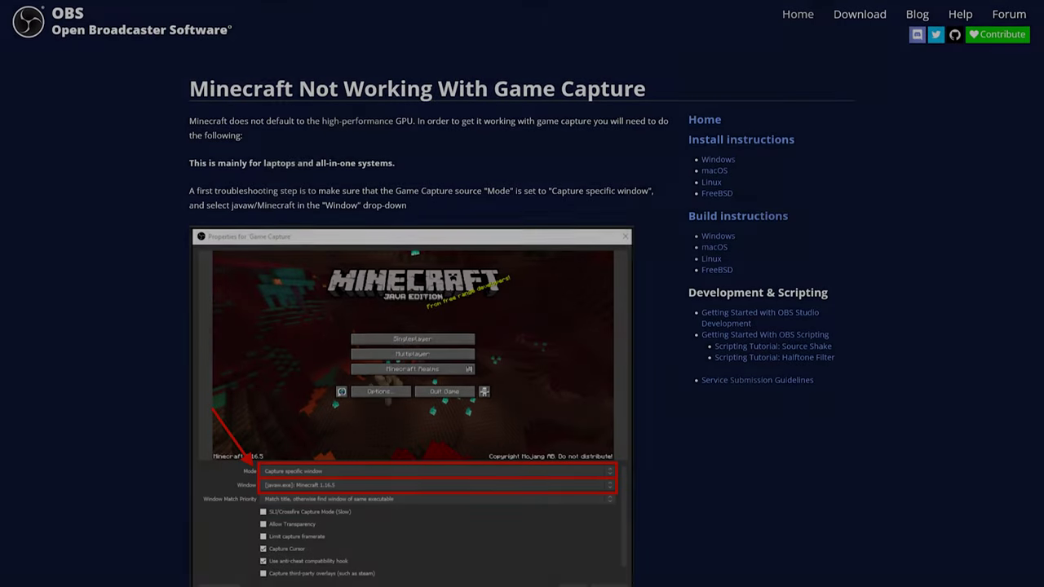
- Scroll through the 'Minecraft Not Working With Game Capture' troubleshooting steps on the OBS help page
scroll(522, 294, "down", 2)
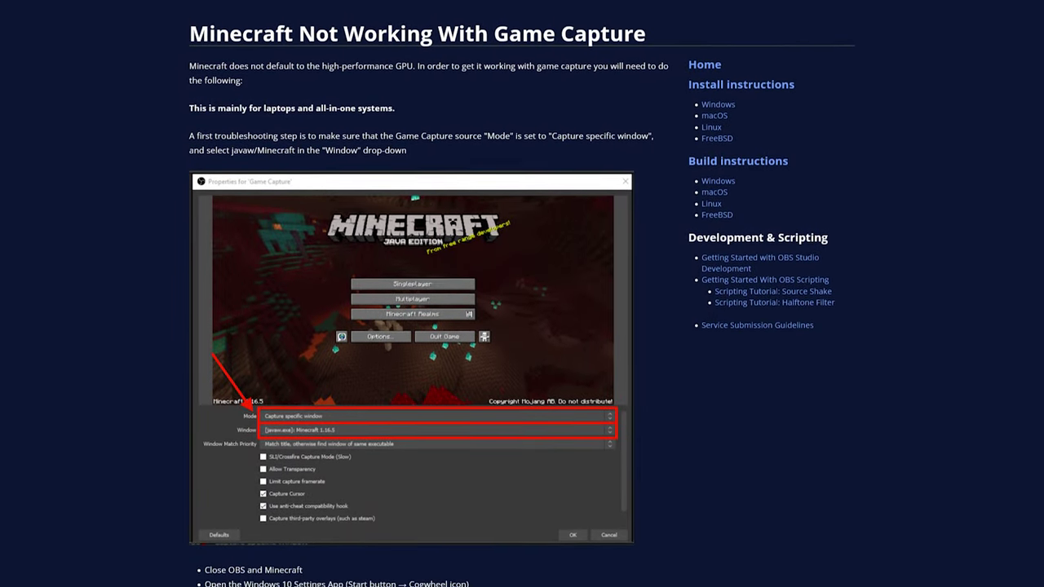